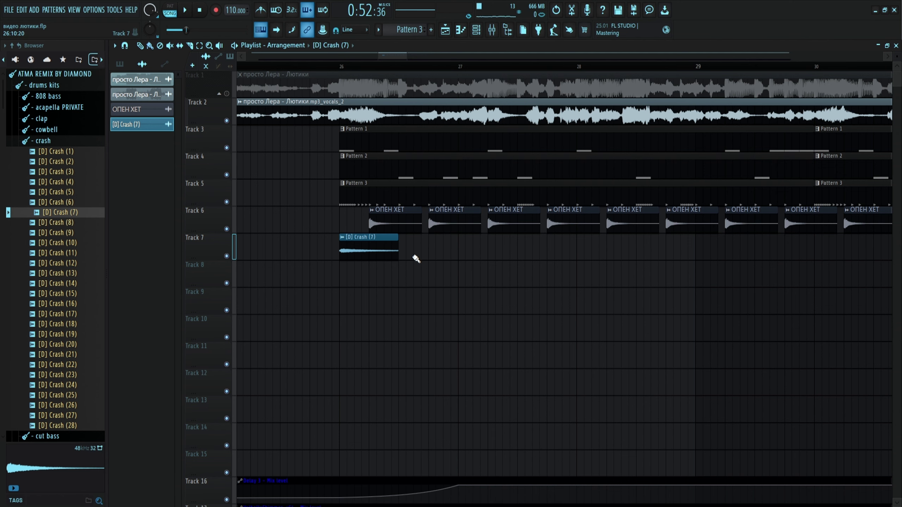
# Repeat the crash clip along Track 7 from bar 26 and add a second [D] Crash (7) clip on Track 8
pyautogui.click(414, 256)
pyautogui.scroll(3, 577, 65)
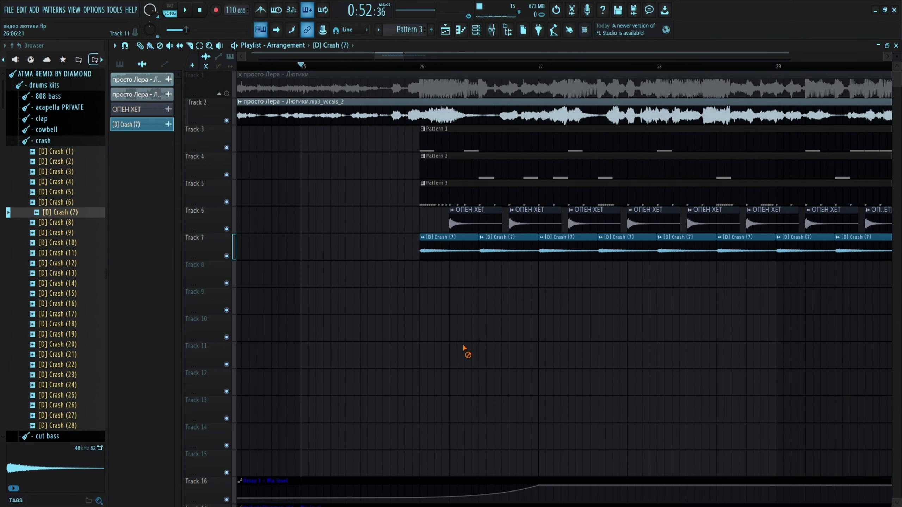
pyautogui.moveTo(59, 213); pyautogui.dragTo(422, 273)
pyautogui.scroll(-2, 437, 264)
# Route the Track 7 crash channel to mixer insert 5 and open that insert's first effect slot
pyautogui.doubleClick(440, 238)
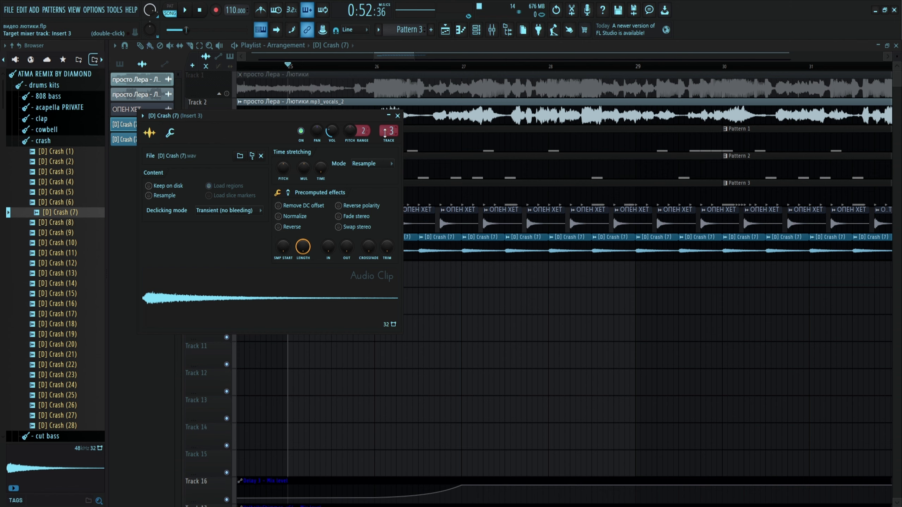
pyautogui.doubleClick(384, 133)
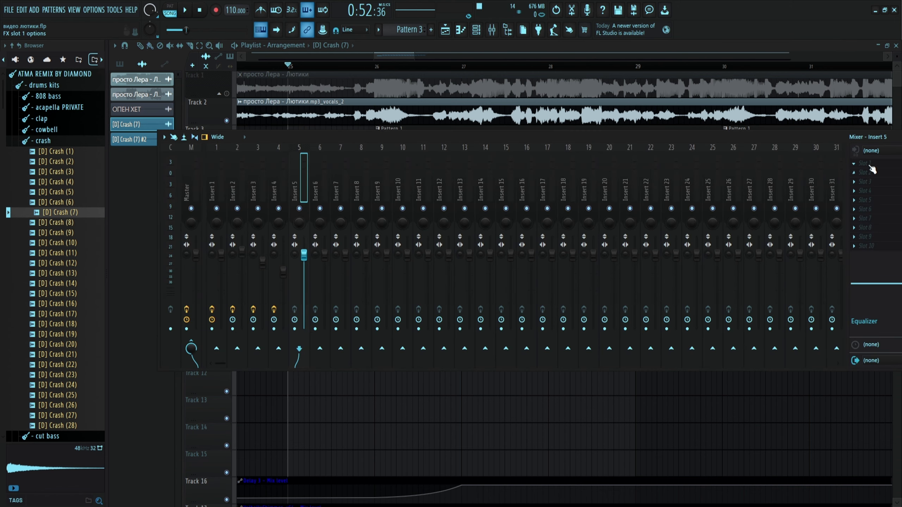
pyautogui.click(881, 164)
pyautogui.click(426, 129)
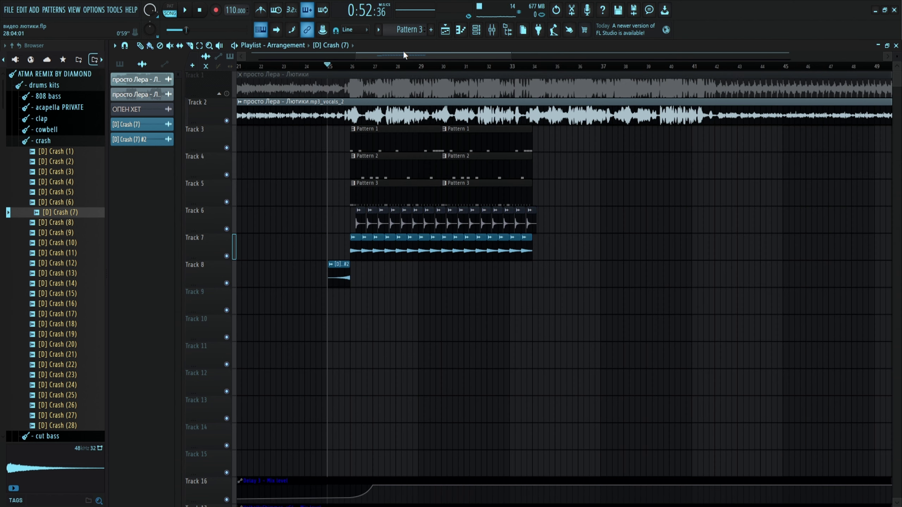
# Create Pattern 4 and place it on Track 9 so it covers bars 26 to 34
pyautogui.click(430, 30)
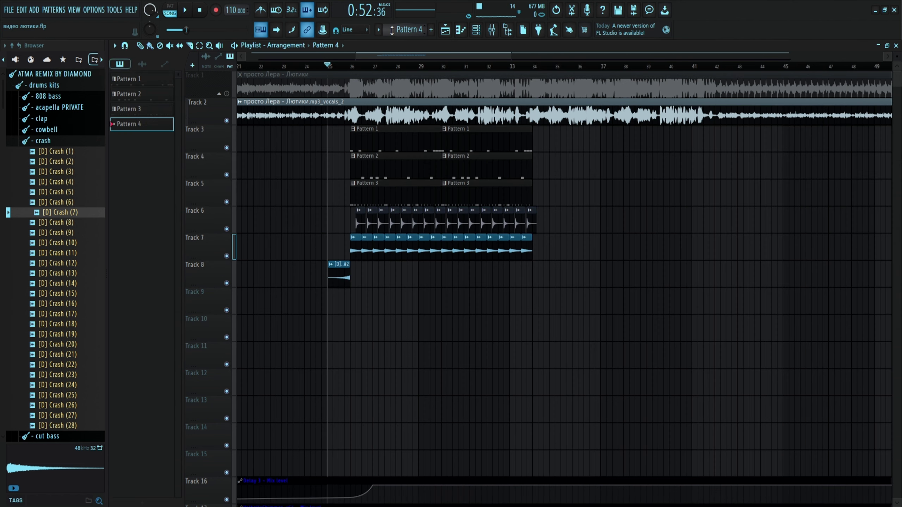
pyautogui.scroll(-2, 358, 196)
pyautogui.click(353, 250)
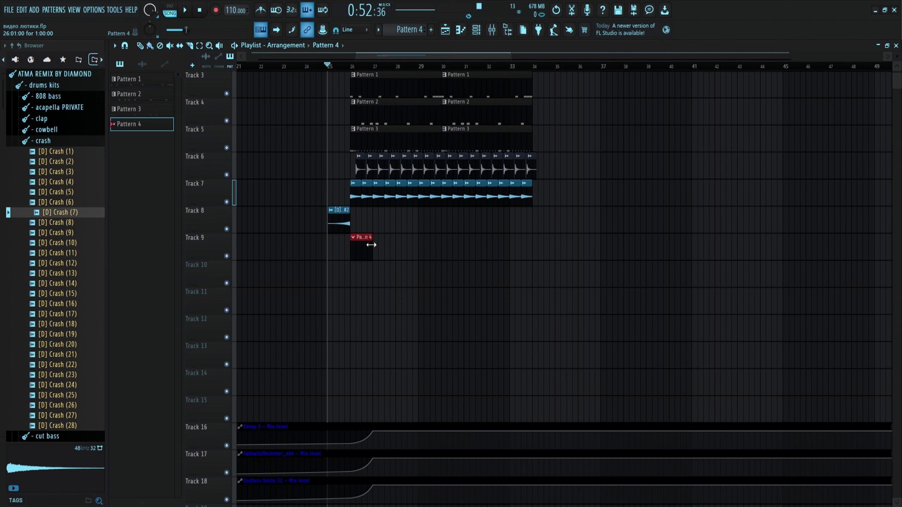
pyautogui.moveTo(371, 245); pyautogui.dragTo(435, 245)
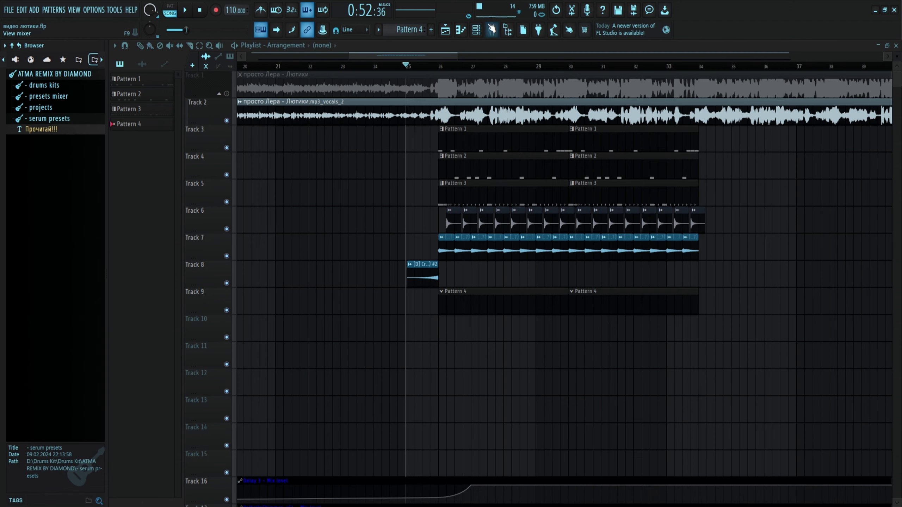
# Add two Serum instances to the channel rack
pyautogui.press('F6')
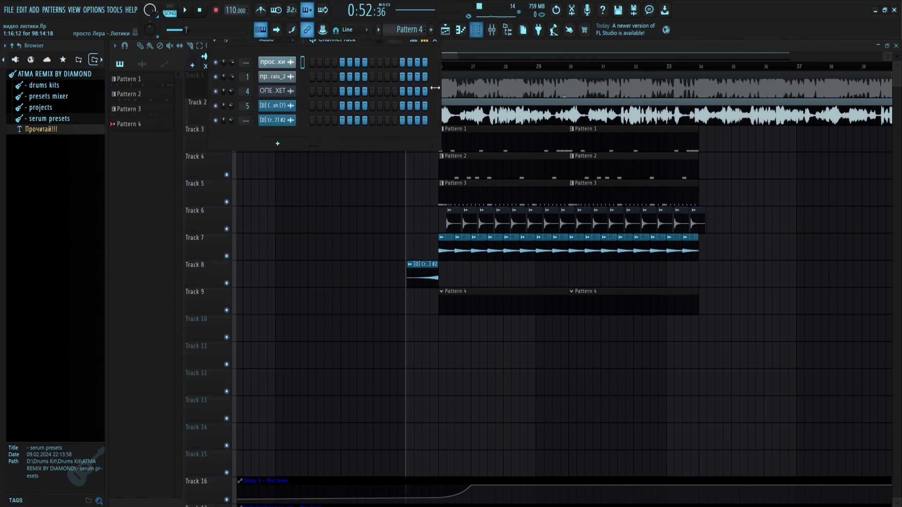
pyautogui.click(277, 143)
pyautogui.click(291, 192)
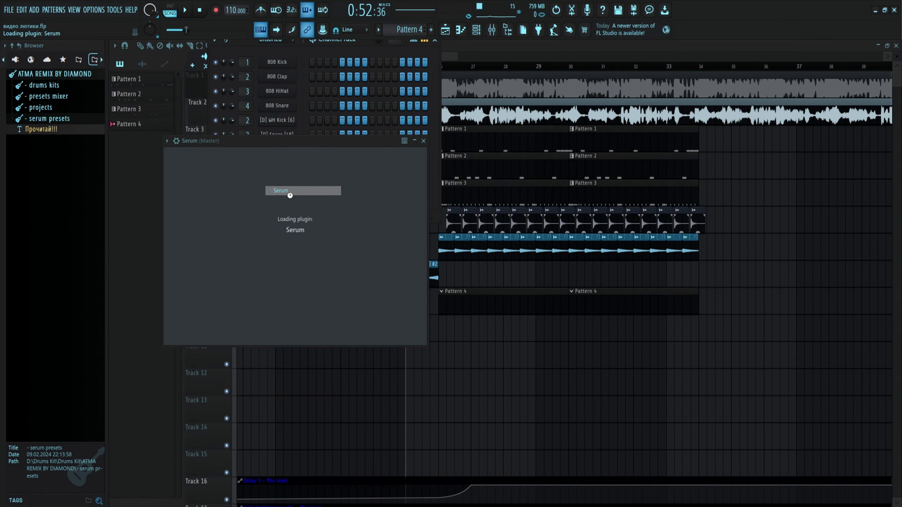
pyautogui.press('Escape')
pyautogui.click(278, 216)
pyautogui.click(283, 191)
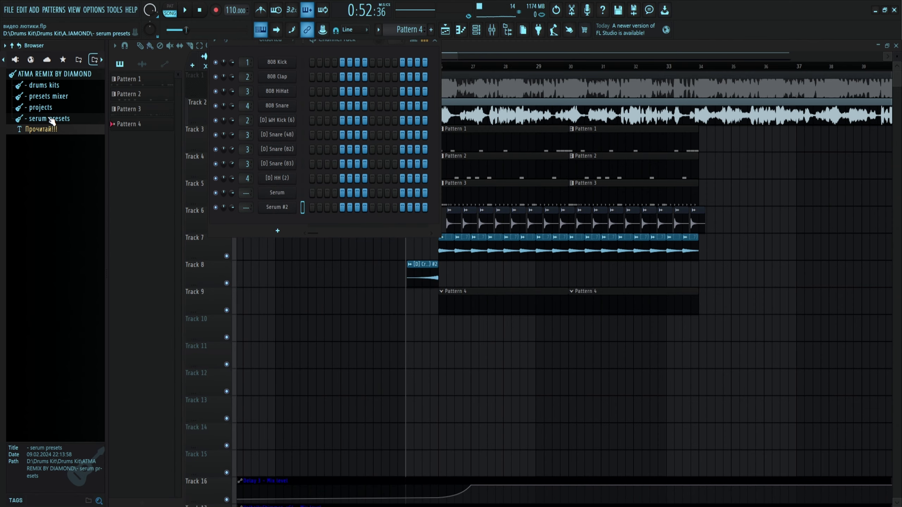
# Load the [D] Reese bass(10) preset into Serum and the [D] Шум preset into Serum #2
pyautogui.click(52, 119)
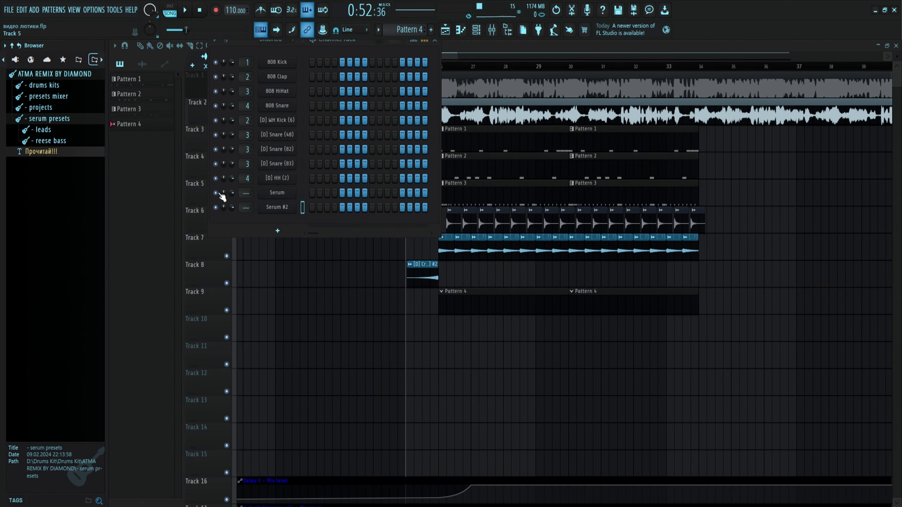
pyautogui.click(277, 193)
pyautogui.click(50, 141)
pyautogui.click(72, 274)
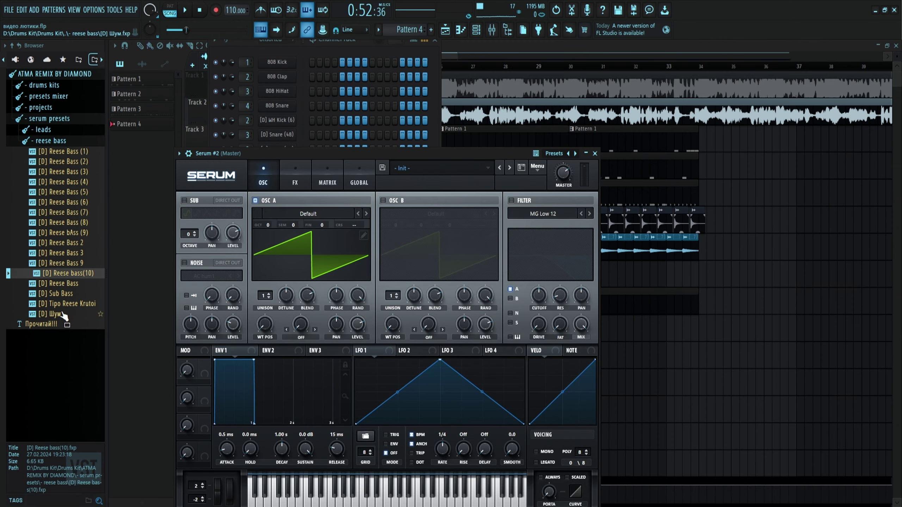
pyautogui.moveTo(63, 313); pyautogui.dragTo(300, 287)
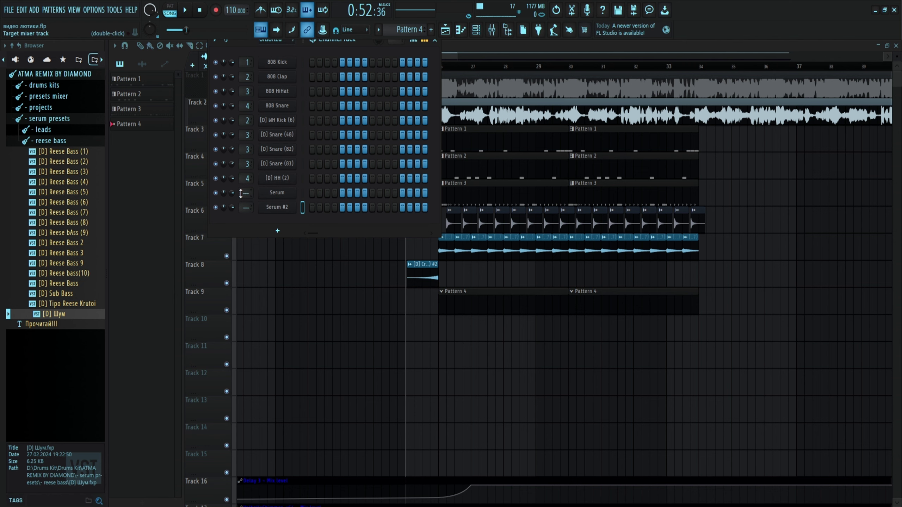
# Load the басс лютики preset from the phonk mixer presets onto mixer insert 6
pyautogui.click(48, 95)
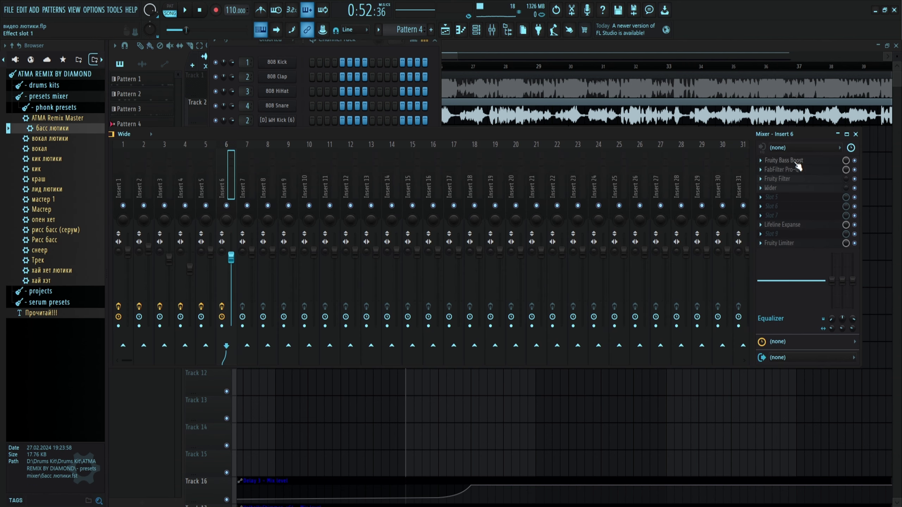
# Examine the settings of insert 6's effects: Fruity Bass Boost, FabFilter Pro-Q 3, Fruity Filter, Wider, Lifeline Expanse and Fruity Limiter
pyautogui.click(796, 163)
pyautogui.moveTo(185, 107); pyautogui.dragTo(421, 215)
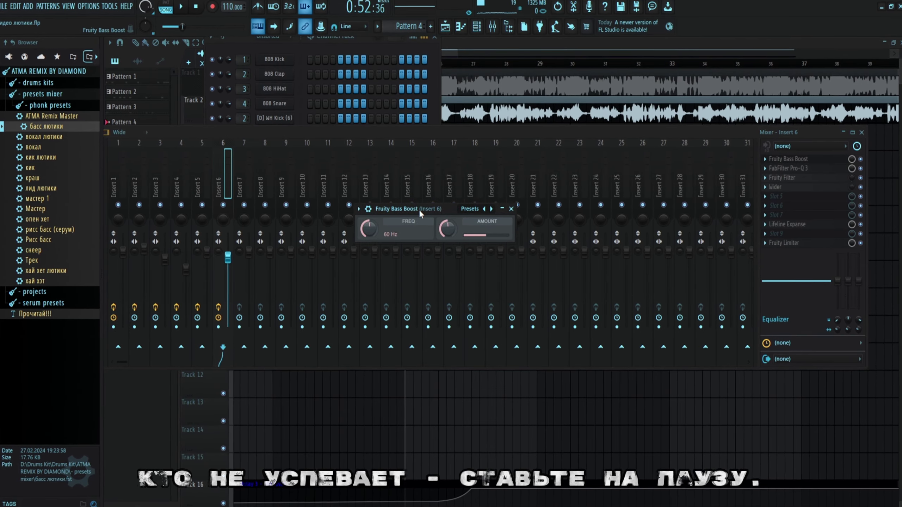
pyautogui.click(790, 168)
pyautogui.moveTo(316, 75); pyautogui.dragTo(334, 144)
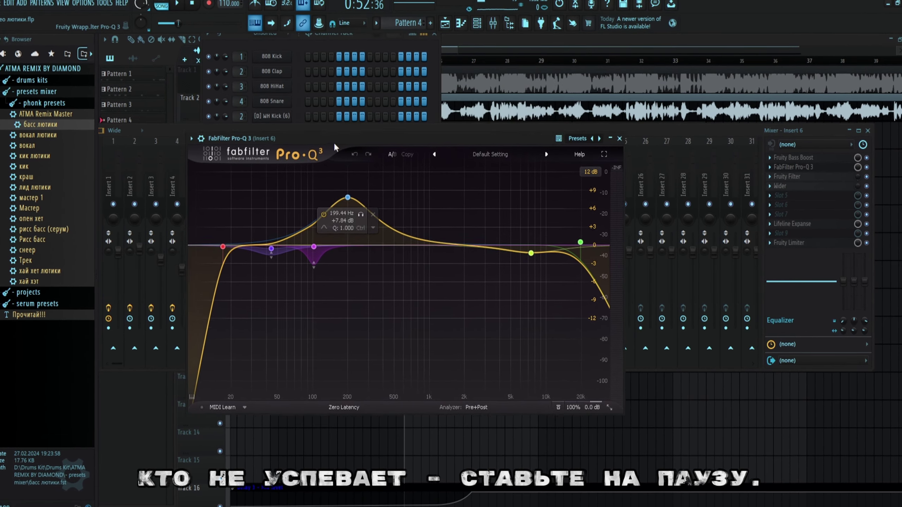
pyautogui.click(792, 177)
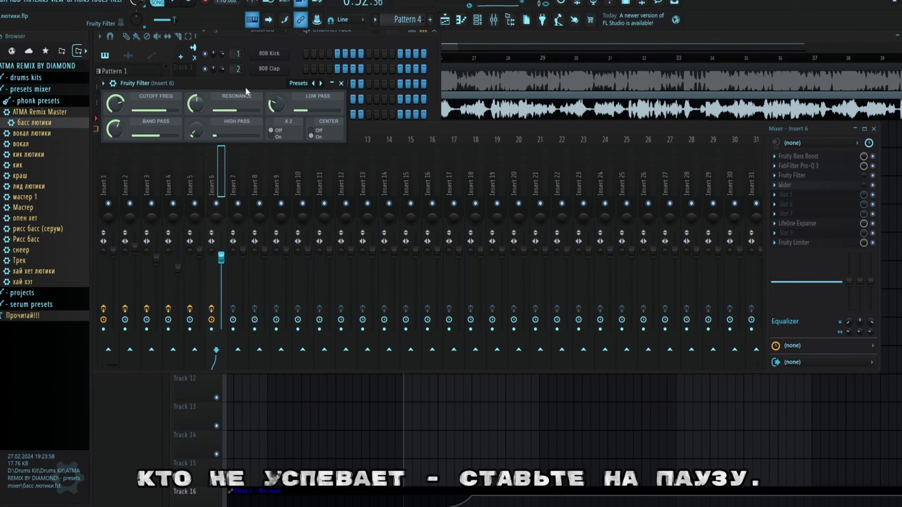
pyautogui.moveTo(246, 89); pyautogui.dragTo(420, 215)
pyautogui.click(802, 185)
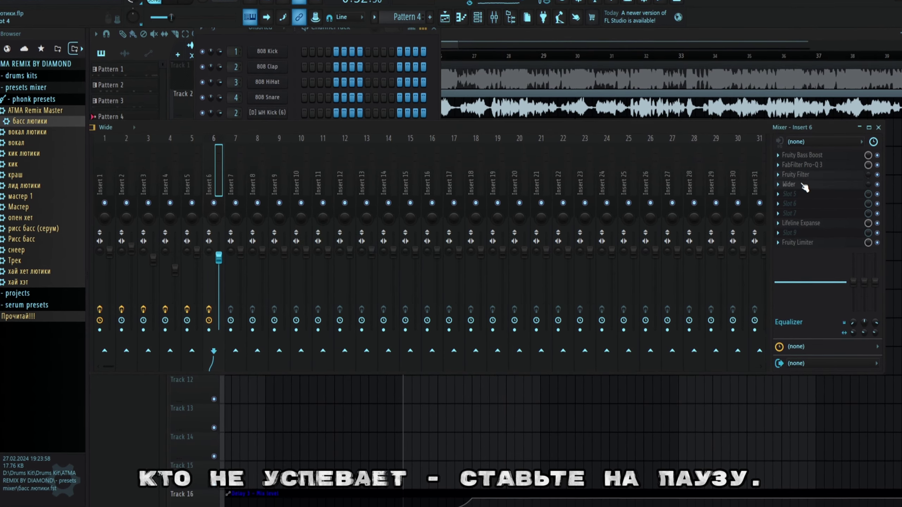
pyautogui.click(803, 222)
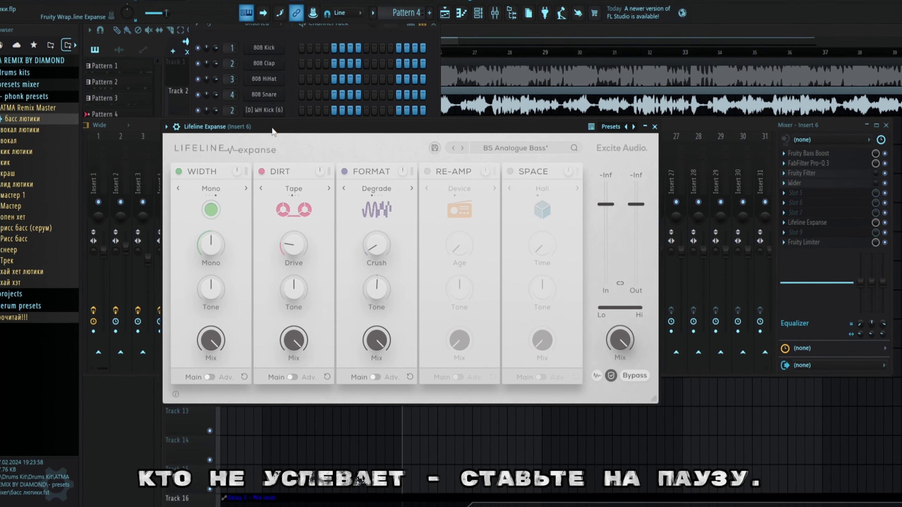
pyautogui.click(806, 242)
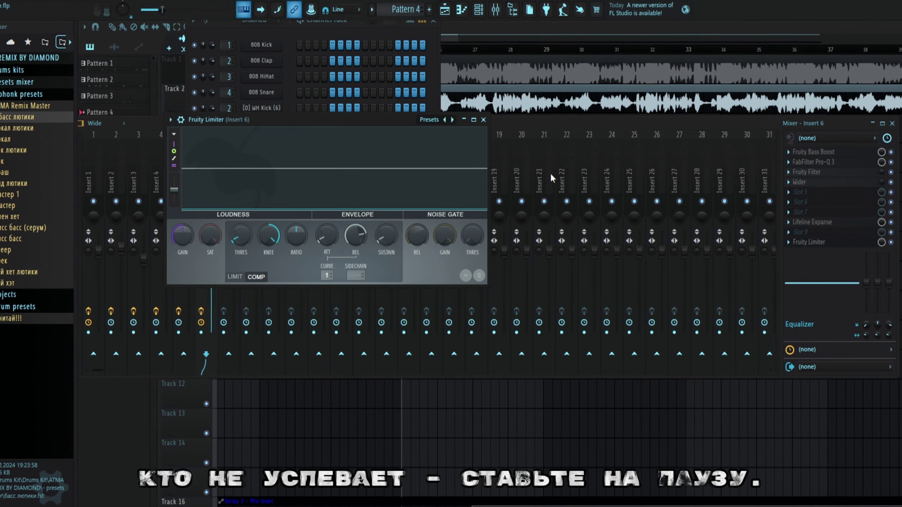
pyautogui.moveTo(353, 121); pyautogui.dragTo(441, 163)
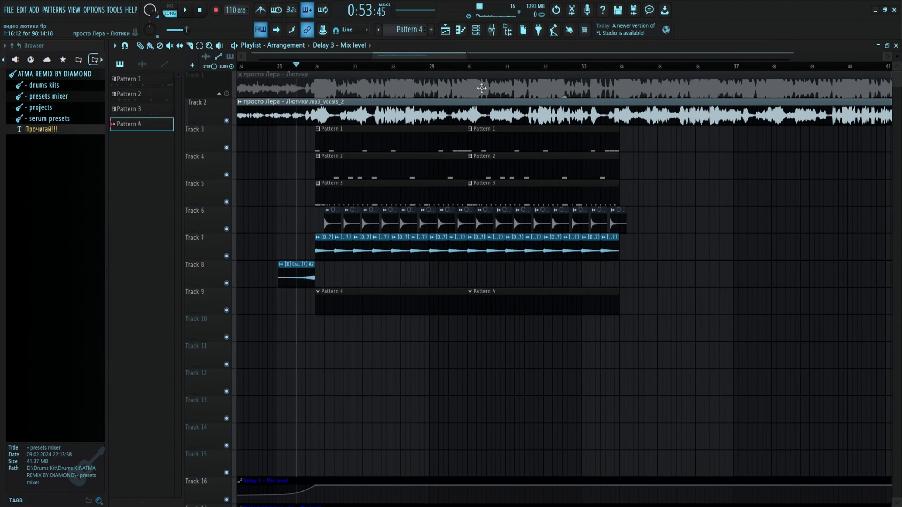
# In Serum's piano roll, draw a D#4 note lasting five beats from bar 1, followed by an F#4 note up to bar 3
pyautogui.click(461, 30)
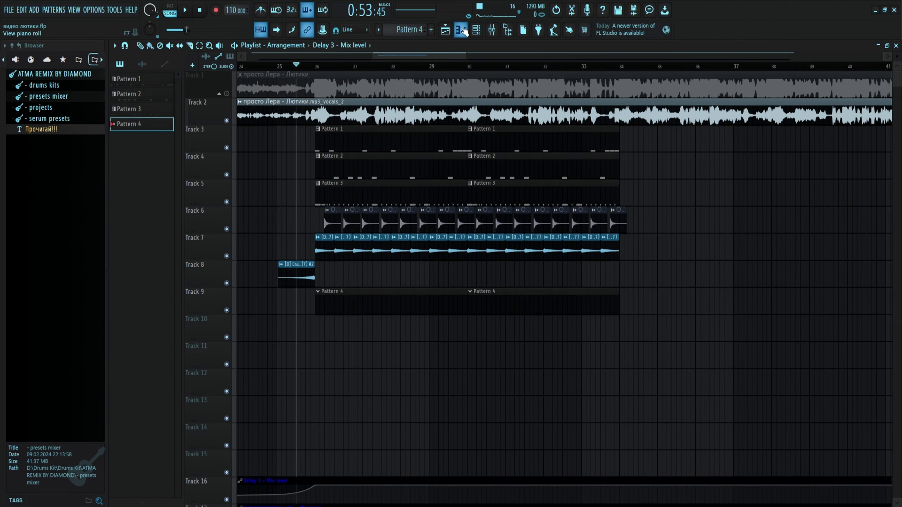
pyautogui.click(331, 49)
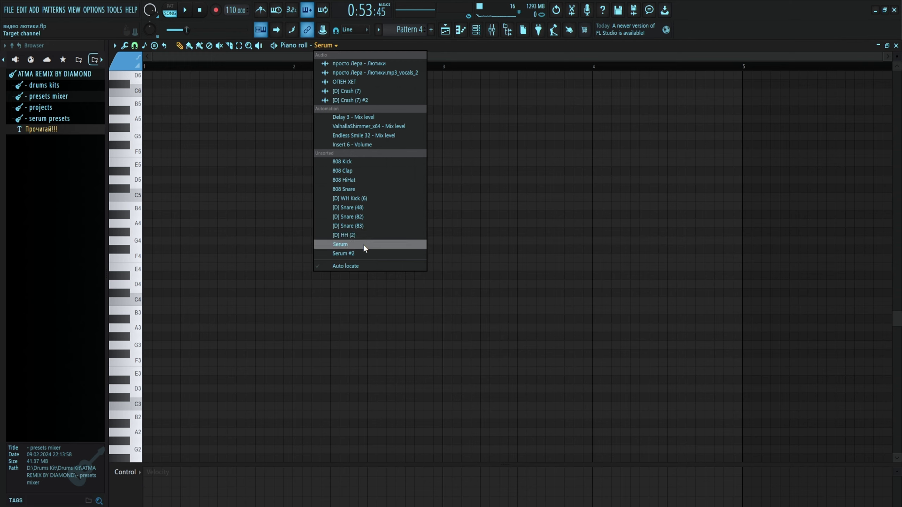
pyautogui.click(363, 244)
pyautogui.click(177, 276)
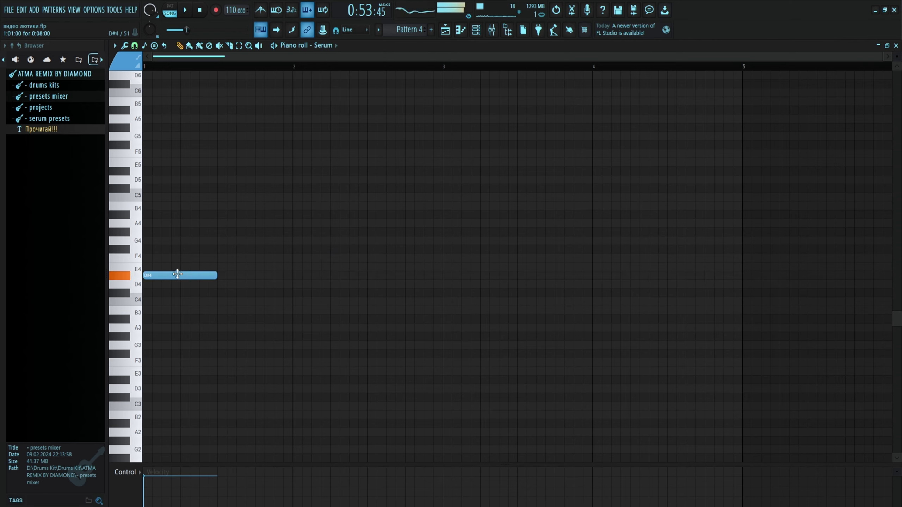
pyautogui.moveTo(216, 277); pyautogui.dragTo(328, 277)
pyautogui.click(365, 250)
pyautogui.moveTo(513, 250); pyautogui.dragTo(442, 250)
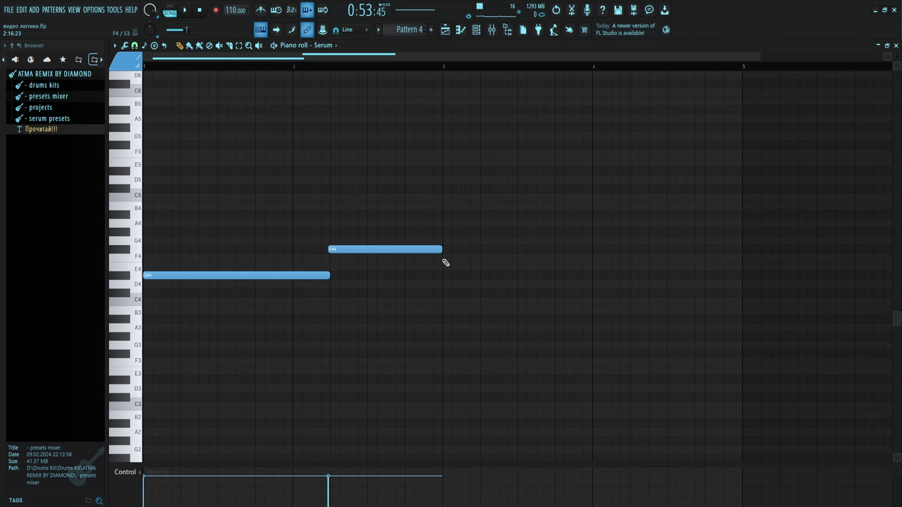
# Continue Serum's bass line with a five-beat B4 note from bar 3 and a G#4 note up to bar 5
pyautogui.click(459, 207)
pyautogui.click(396, 251)
pyautogui.moveTo(667, 223); pyautogui.dragTo(666, 234)
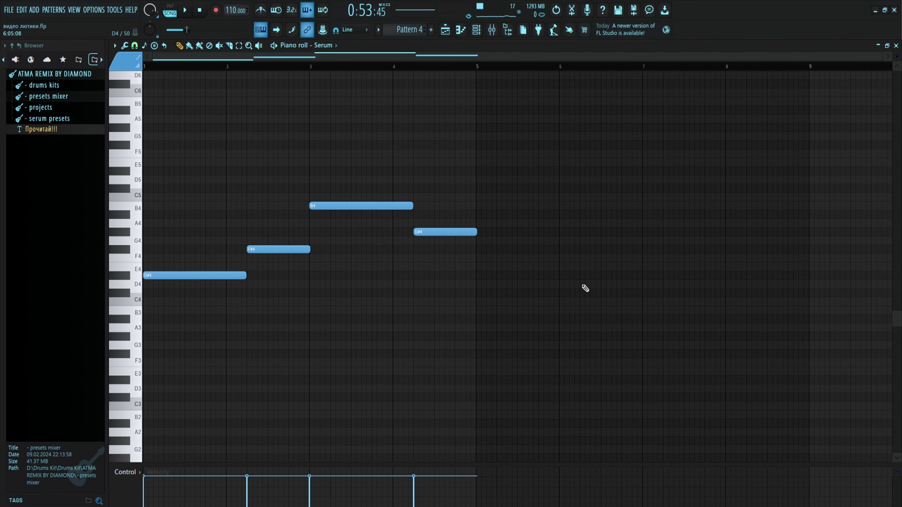
# Paste the same bass notes into the Serum #2 piano roll
pyautogui.click(336, 48)
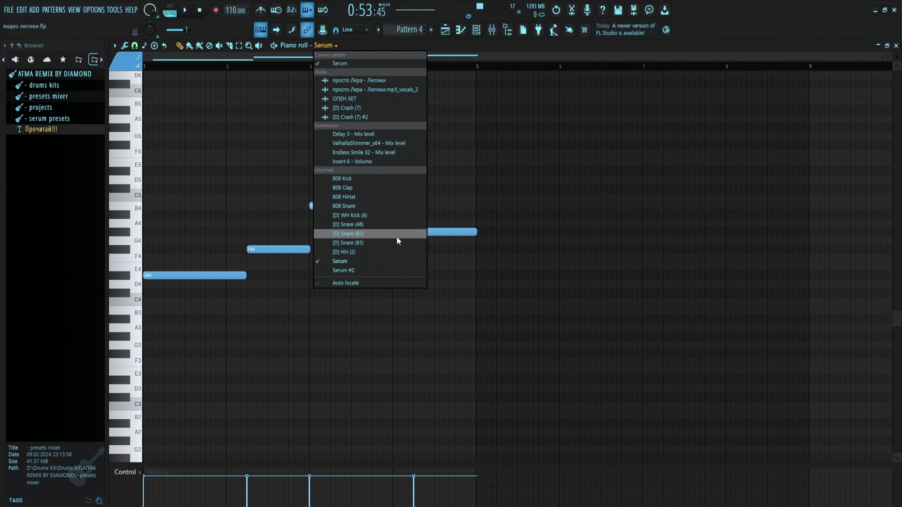
pyautogui.click(377, 267)
pyautogui.hotkey('ctrl', 'v')
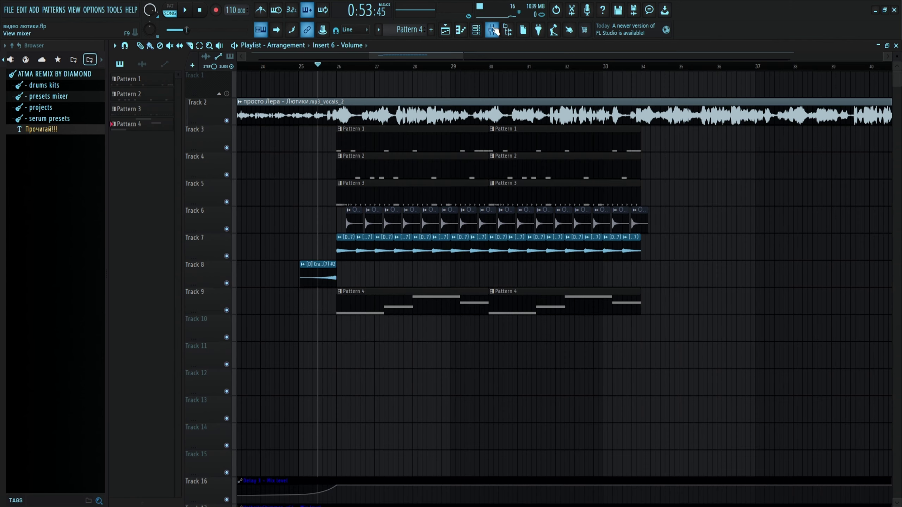
# Colour mixer insert 10 purple and create an automation clip for its volume
pyautogui.click(493, 30)
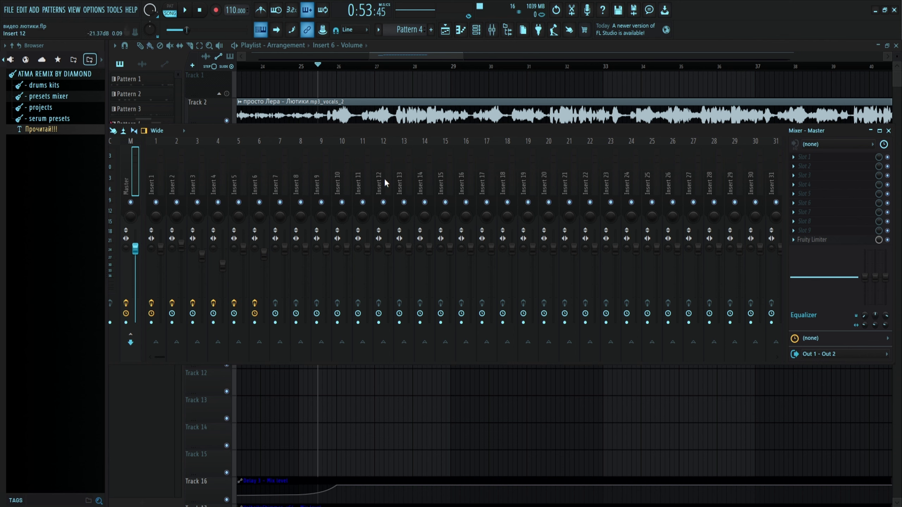
pyautogui.click(340, 173)
pyautogui.rightClick(339, 173)
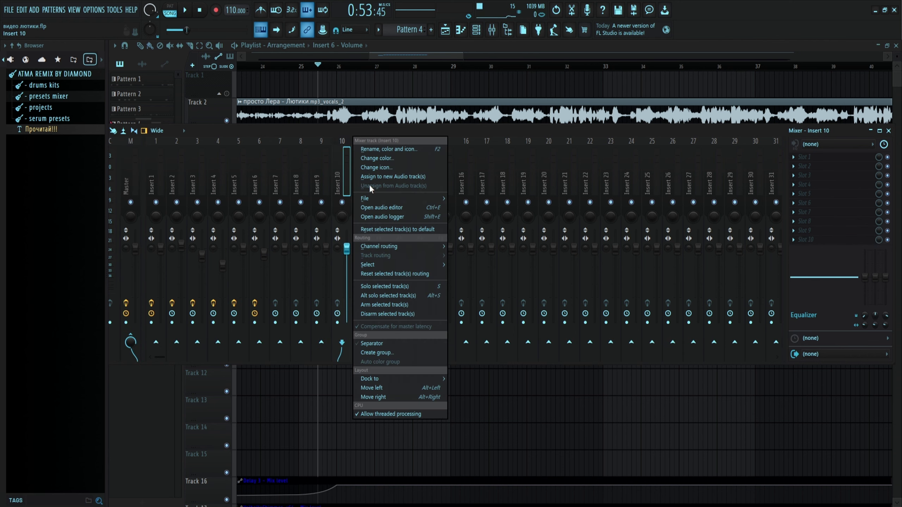
pyautogui.click(382, 159)
pyautogui.click(508, 263)
pyautogui.click(504, 368)
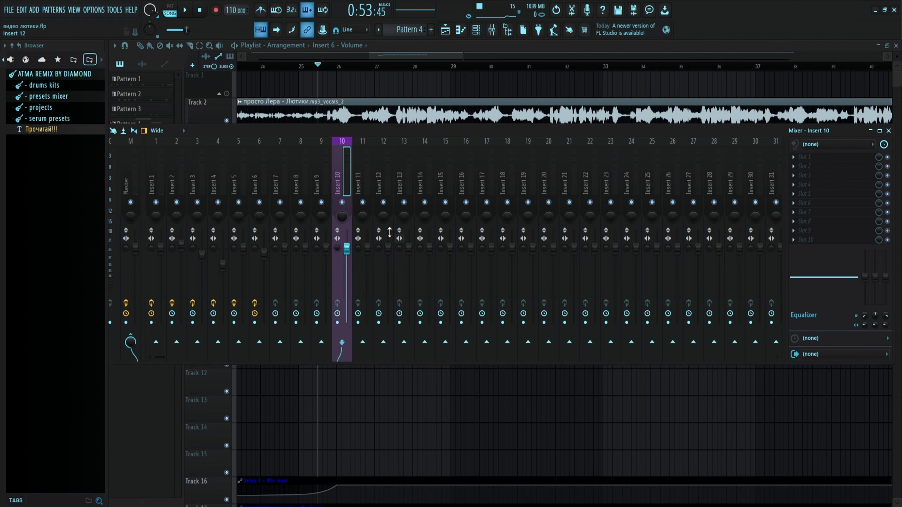
pyautogui.rightClick(347, 250)
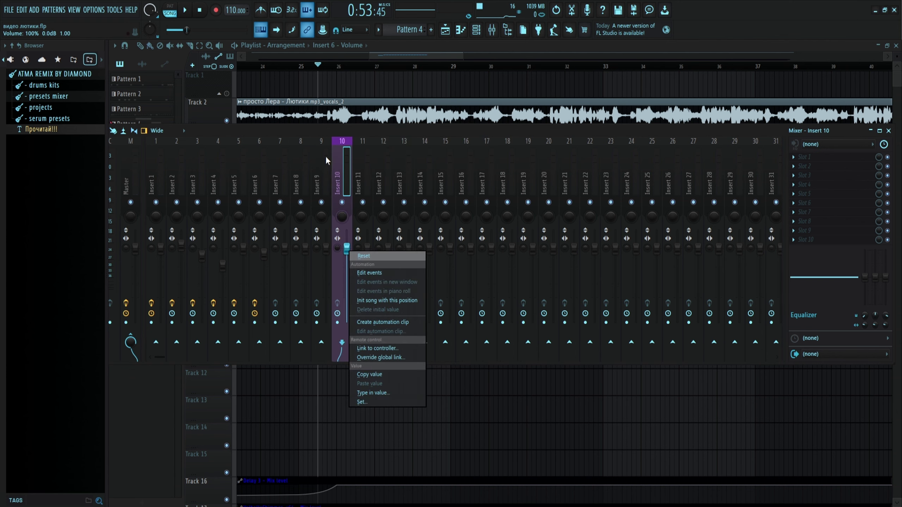
pyautogui.click(382, 322)
# Route mixer inserts 6 and 1 to insert 10 only, instead of the master
pyautogui.click(256, 185)
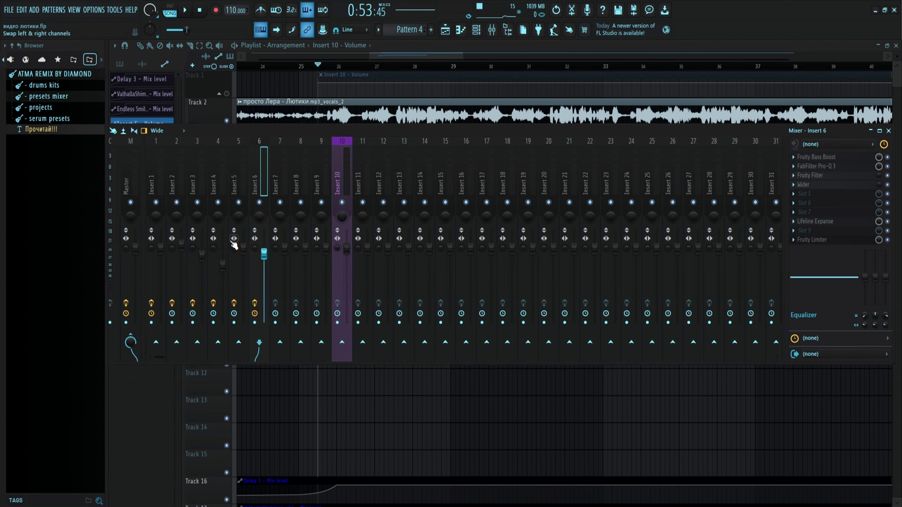
pyautogui.click(342, 342)
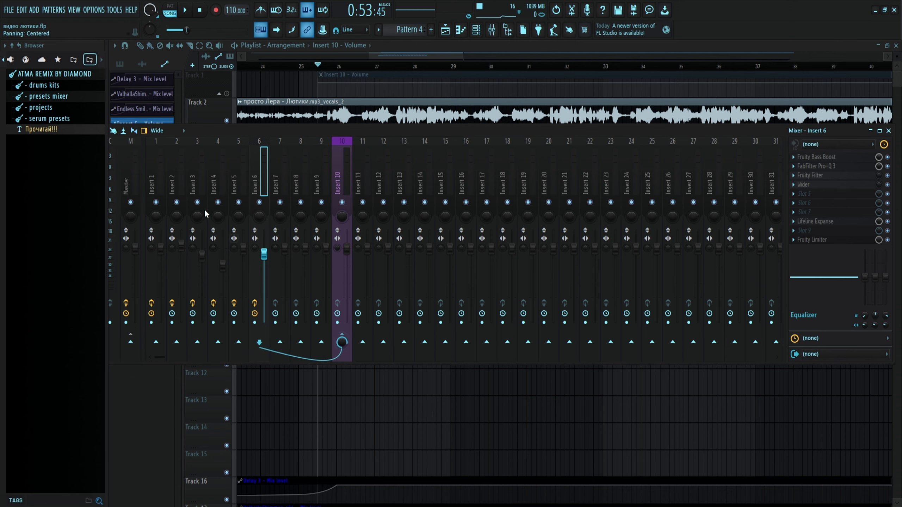
pyautogui.click(156, 351)
pyautogui.click(342, 342)
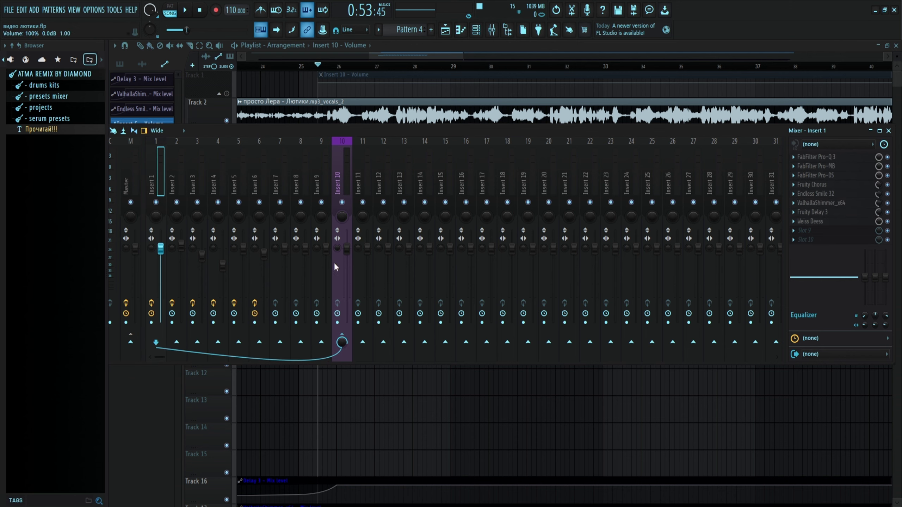
# Cut the Insert 10 volume automation clip to two steps at bar 26, curve it upward, and repeat it on every kick through bar 33
pyautogui.press('F9')
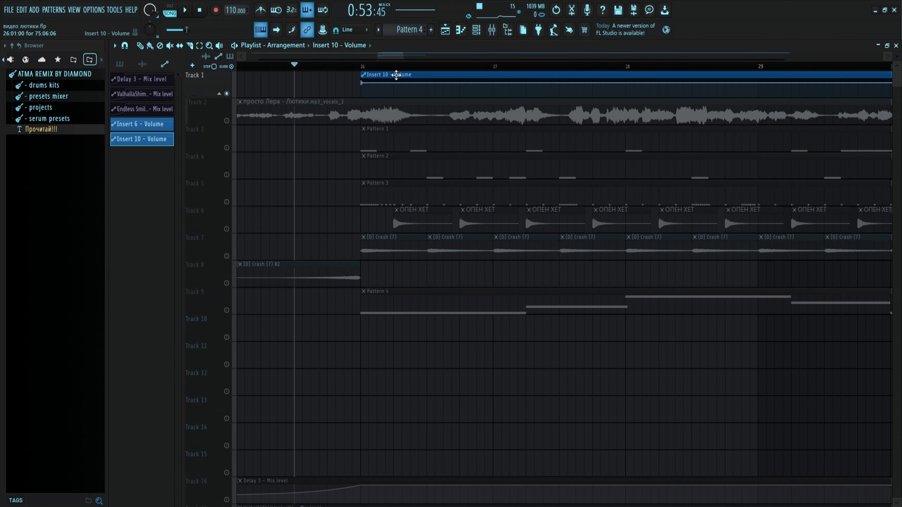
pyautogui.scroll(5, 390, 75)
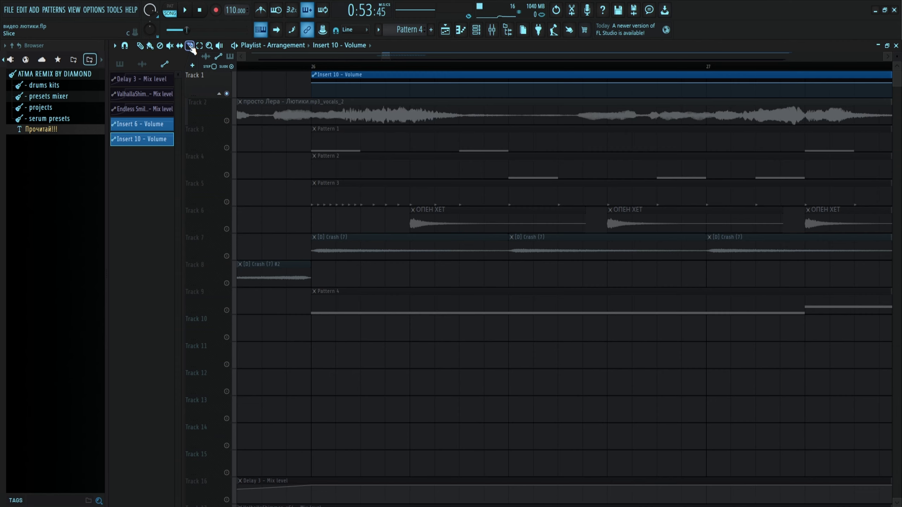
pyautogui.moveTo(359, 91); pyautogui.dragTo(346, 92)
pyautogui.moveTo(346, 92); pyautogui.dragTo(361, 86)
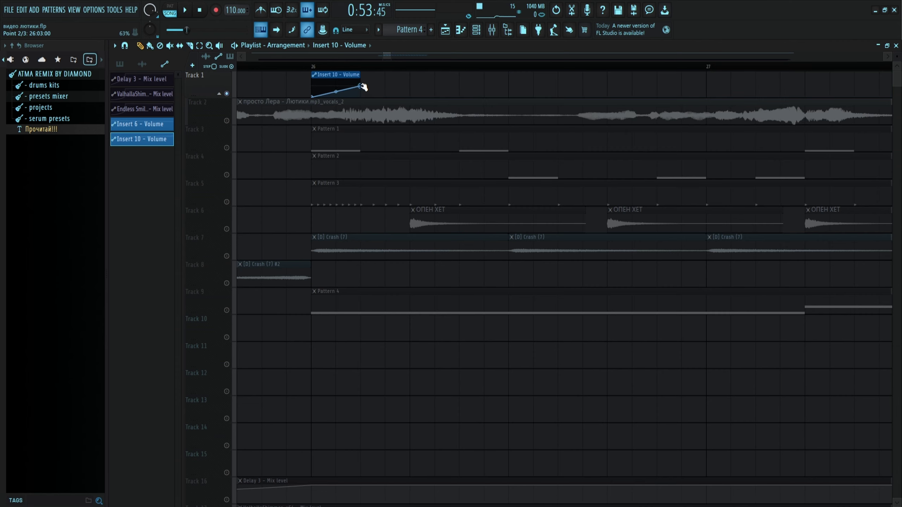
pyautogui.scroll(-4, 332, 78)
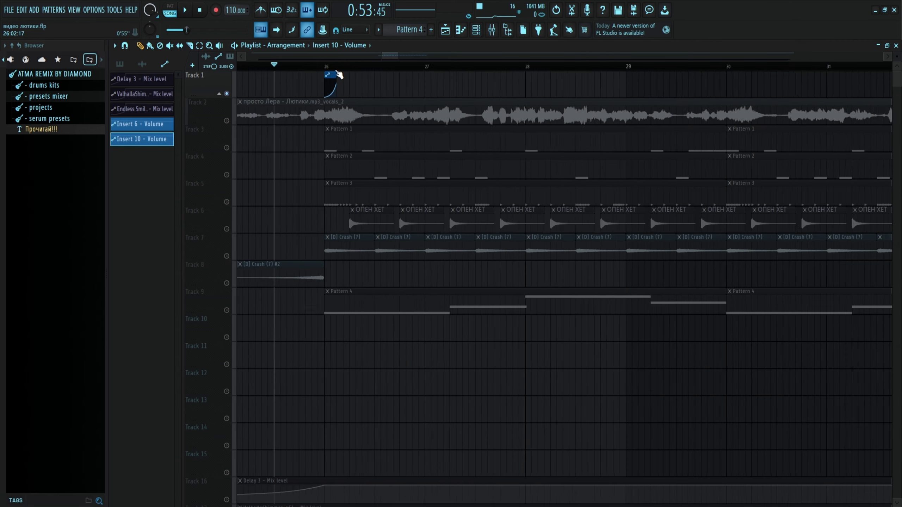
pyautogui.scroll(2, 332, 81)
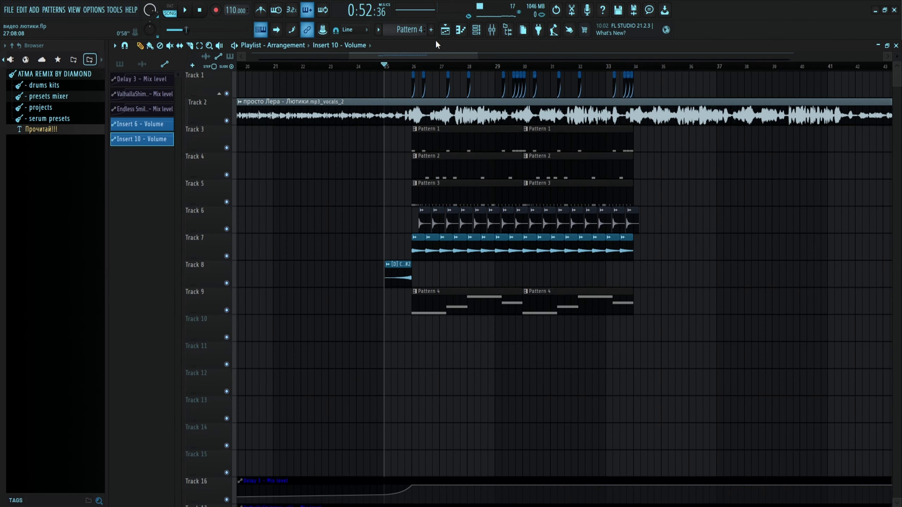
# Create a new Pattern 5 and place two four-bar clips of it on Track 10, starting at bars 26 and 30
pyautogui.click(431, 30)
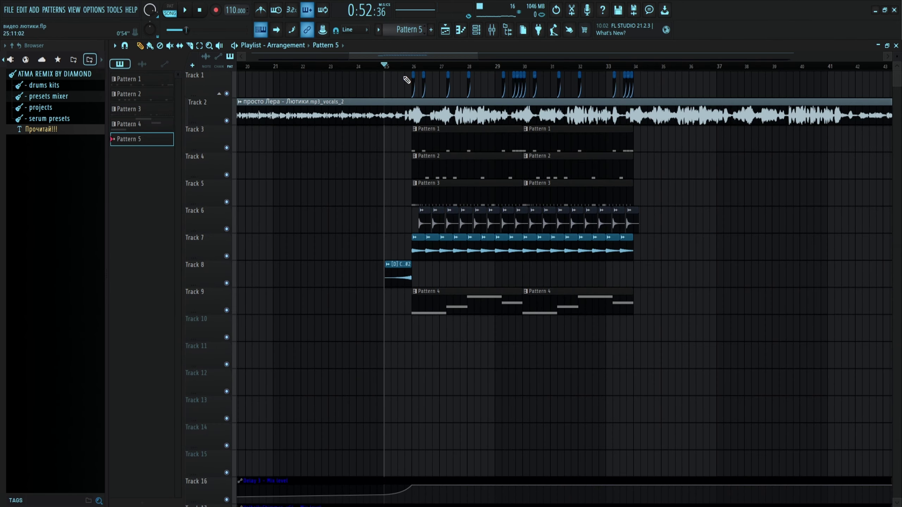
pyautogui.click(417, 333)
pyautogui.moveTo(437, 327); pyautogui.dragTo(443, 330)
pyautogui.moveTo(443, 330); pyautogui.dragTo(436, 330)
# Assign the Serum #3, Serum #4 and Serum #5 channels to mixer insert 7
pyautogui.click(479, 32)
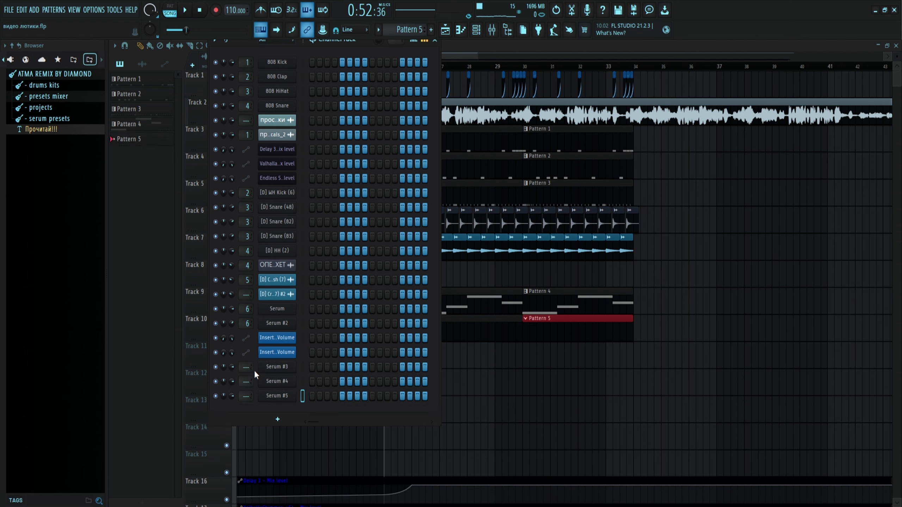
pyautogui.scroll(4, 240, 370)
pyautogui.scroll(2, 241, 398)
pyautogui.doubleClick(241, 397)
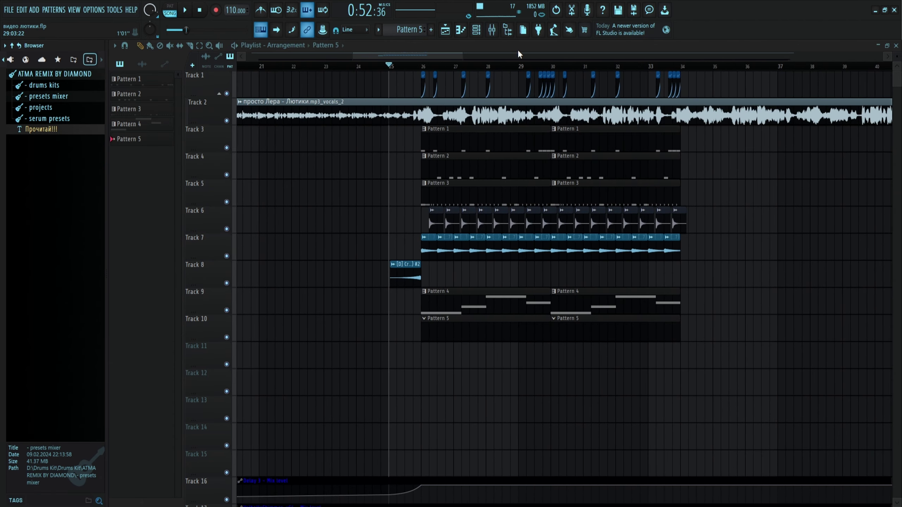
# Check the lead channels in the channel rack and audition the Serum #3 sound with a test note
pyautogui.scroll(-1, 506, 54)
pyautogui.click(476, 30)
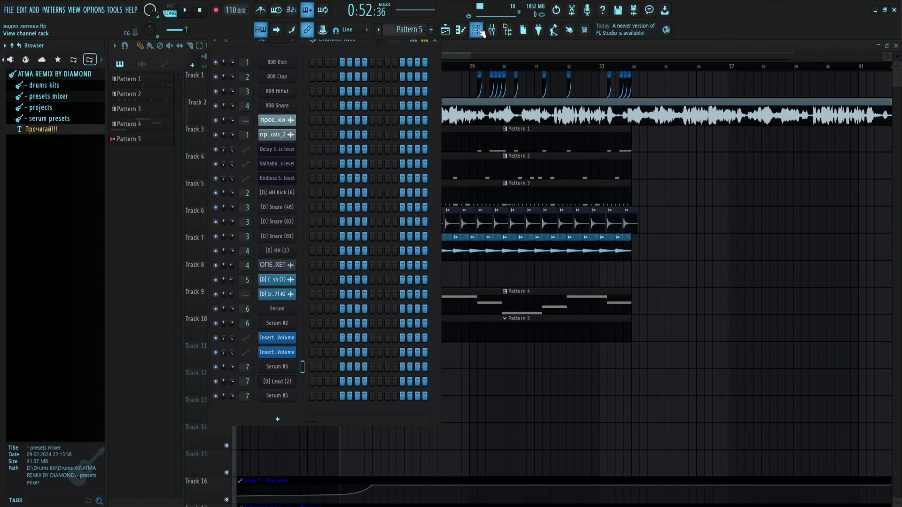
pyautogui.press('z')
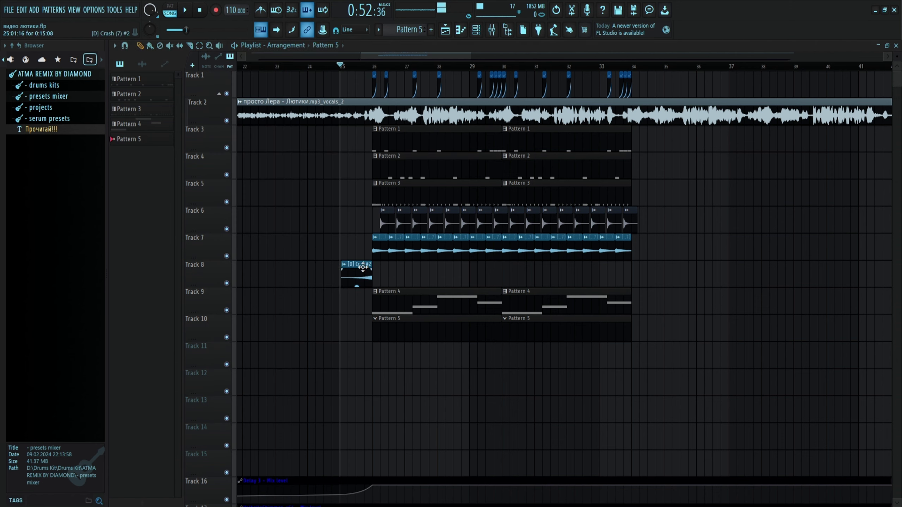
pyautogui.press('F6')
pyautogui.scroll(-2, 471, 70)
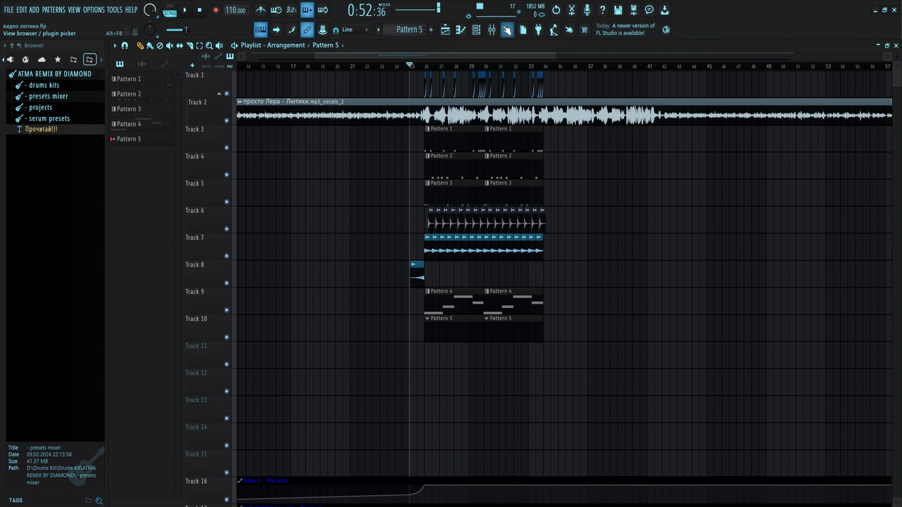
# Inspect the effect settings on mixer insert 7, covering the EQ, Fruity Reeverb 2, Fruity Chorus, Fruity Compressor and Endless Smile
pyautogui.press('F9')
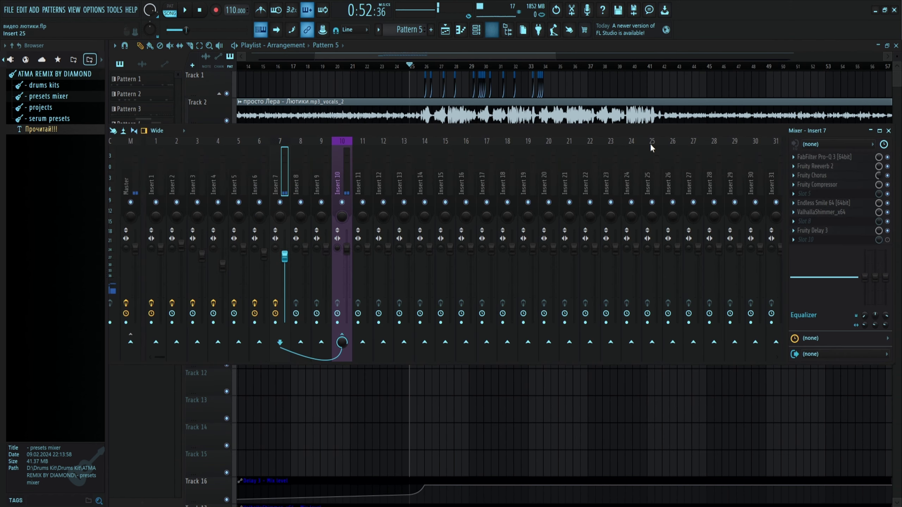
pyautogui.click(806, 159)
pyautogui.moveTo(390, 153); pyautogui.dragTo(478, 135)
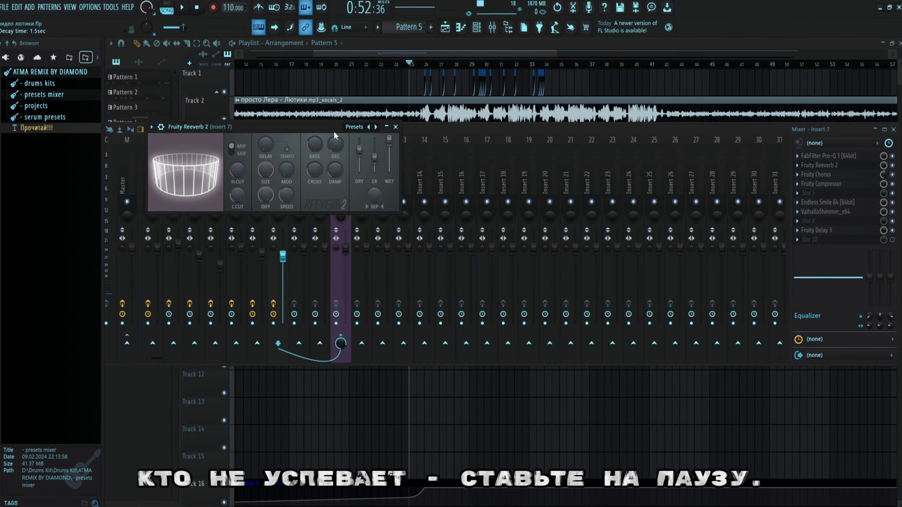
pyautogui.moveTo(334, 131); pyautogui.dragTo(492, 152)
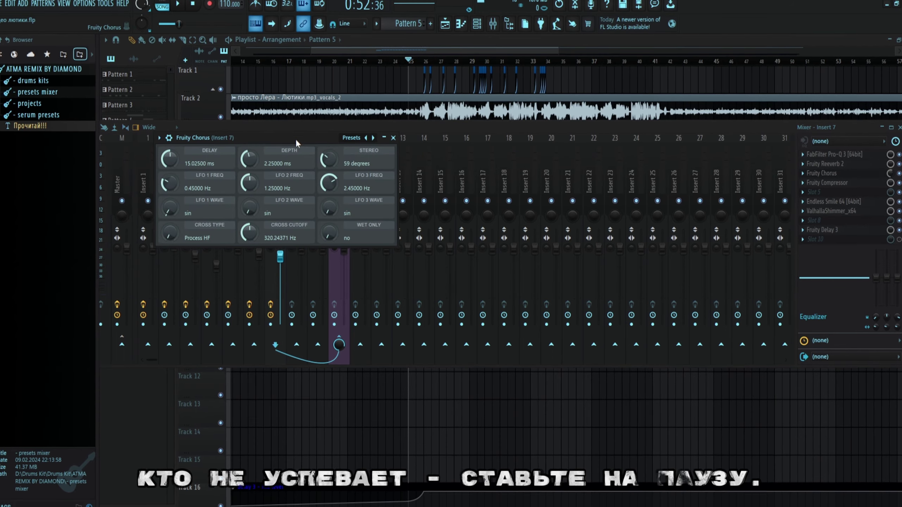
pyautogui.moveTo(297, 142); pyautogui.dragTo(452, 169)
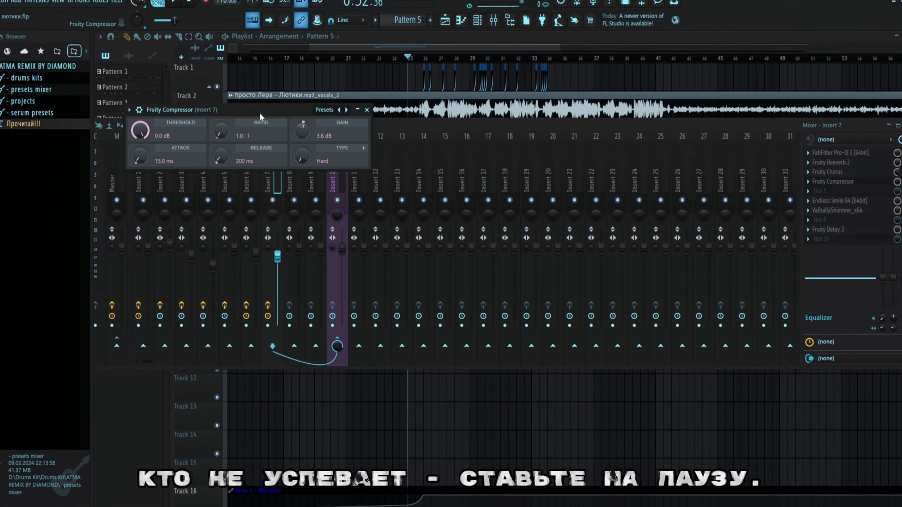
pyautogui.moveTo(260, 116); pyautogui.dragTo(429, 194)
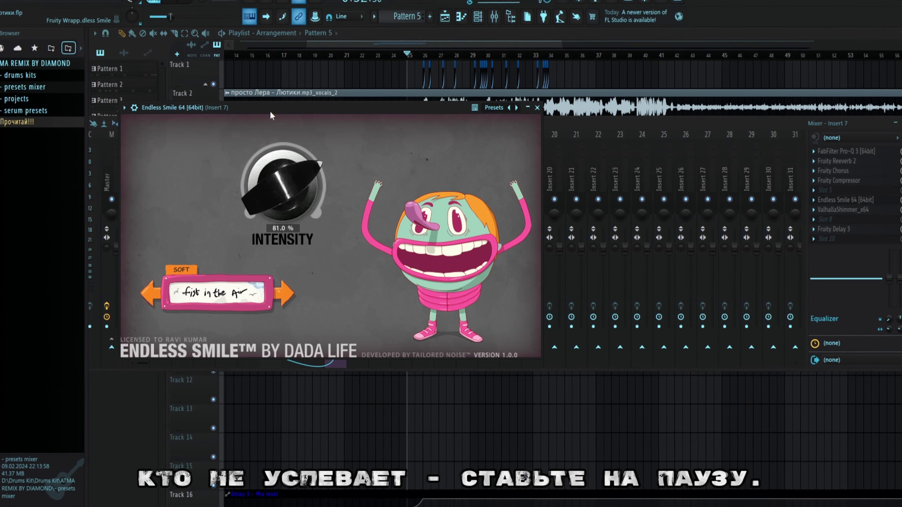
pyautogui.moveTo(270, 115); pyautogui.dragTo(357, 135)
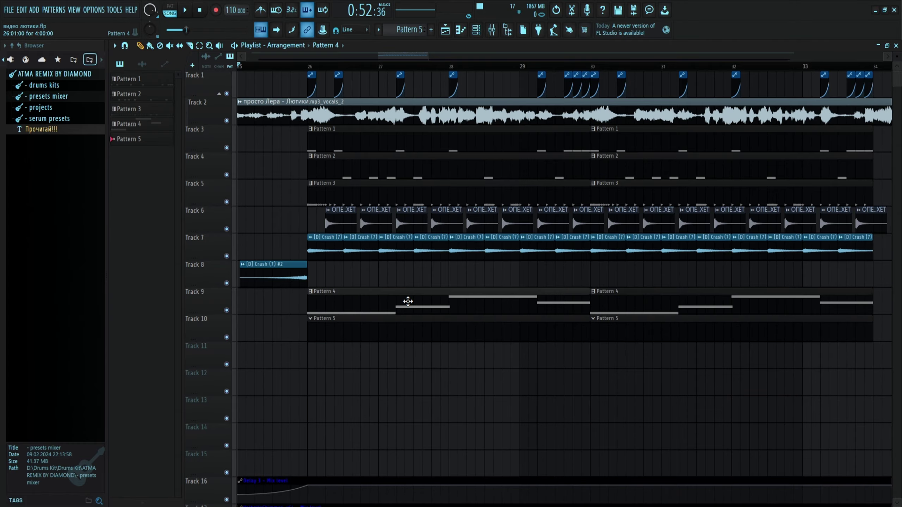
# Open the Pattern 4 bass notes from Track 9, switch to Pattern 5's Serum piano roll and bring up its channel choice
pyautogui.doubleClick(408, 301)
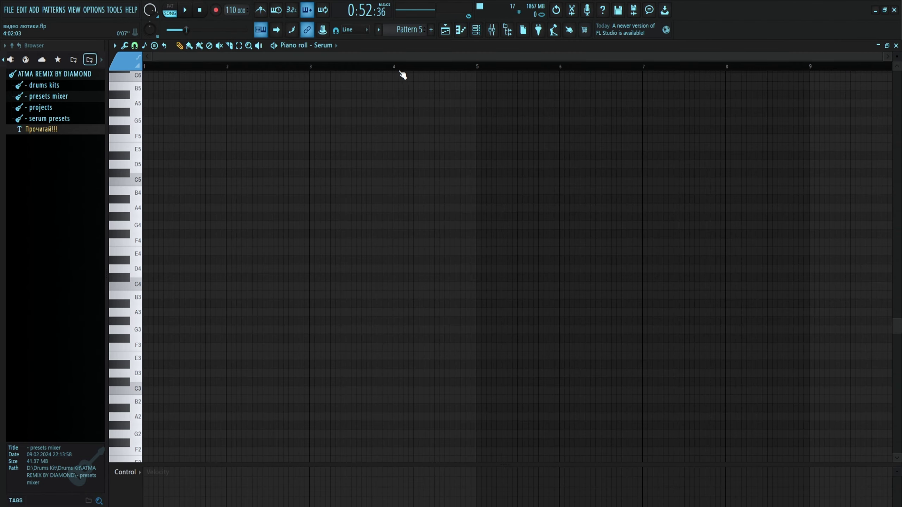
pyautogui.click(324, 45)
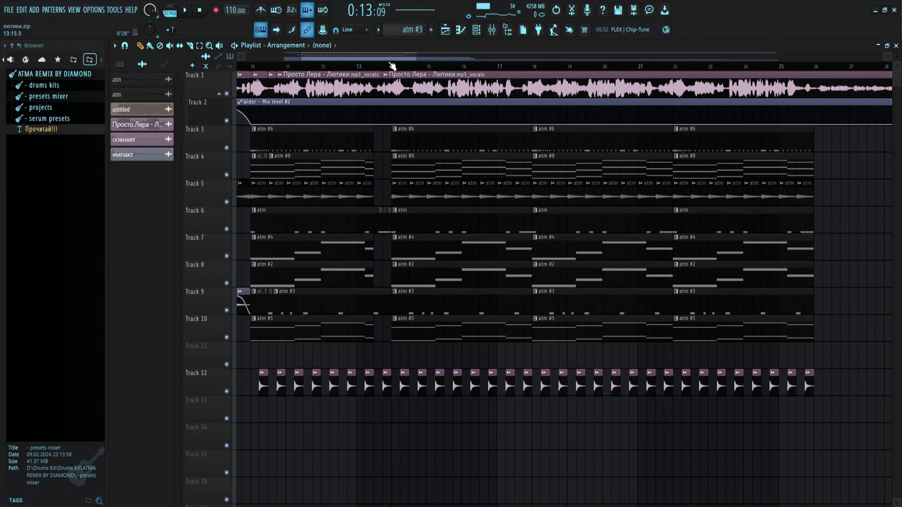
# Examine the finished project's arrangement and the master channel's effect chain, including the Wider plugin
pyautogui.scroll(-3, 391, 66)
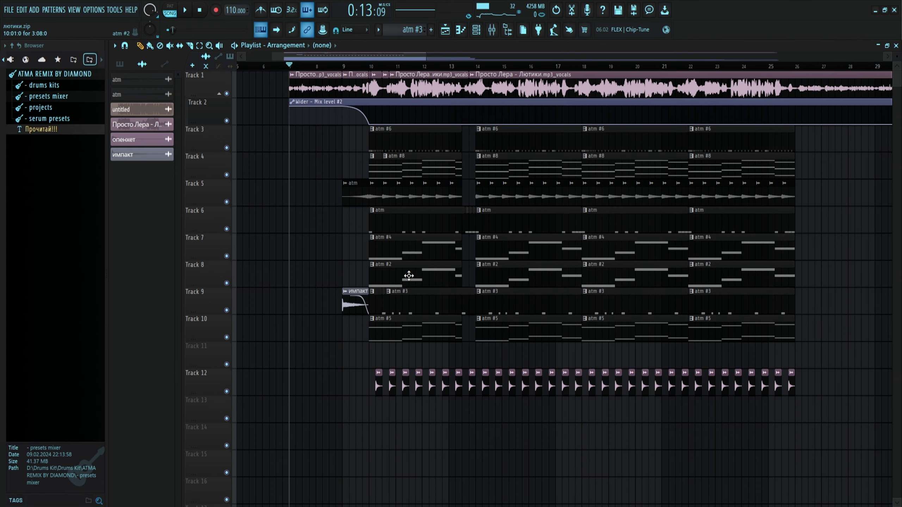
pyautogui.scroll(-2, 407, 278)
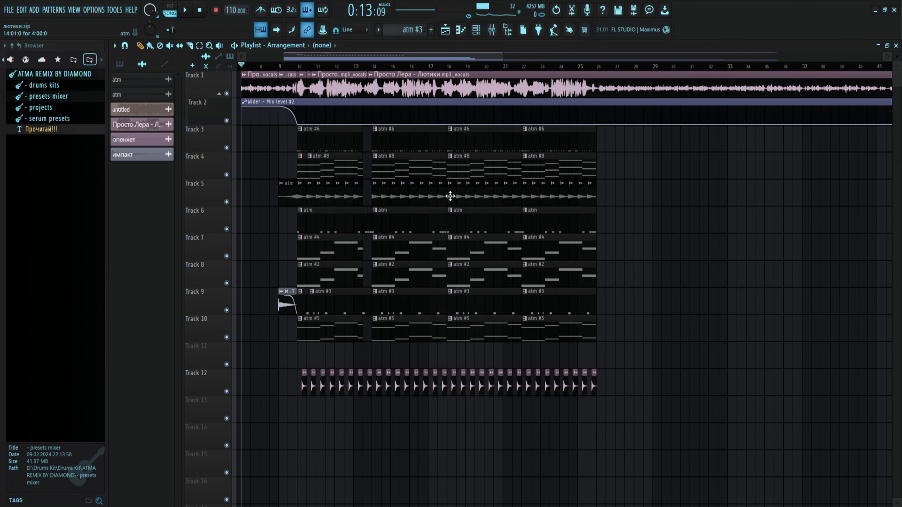
pyautogui.click(496, 32)
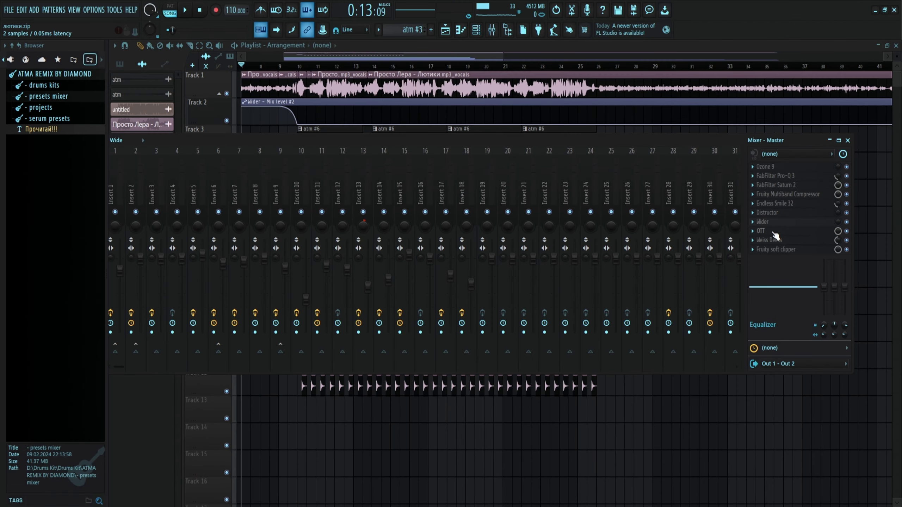
pyautogui.moveTo(770, 141); pyautogui.dragTo(774, 122)
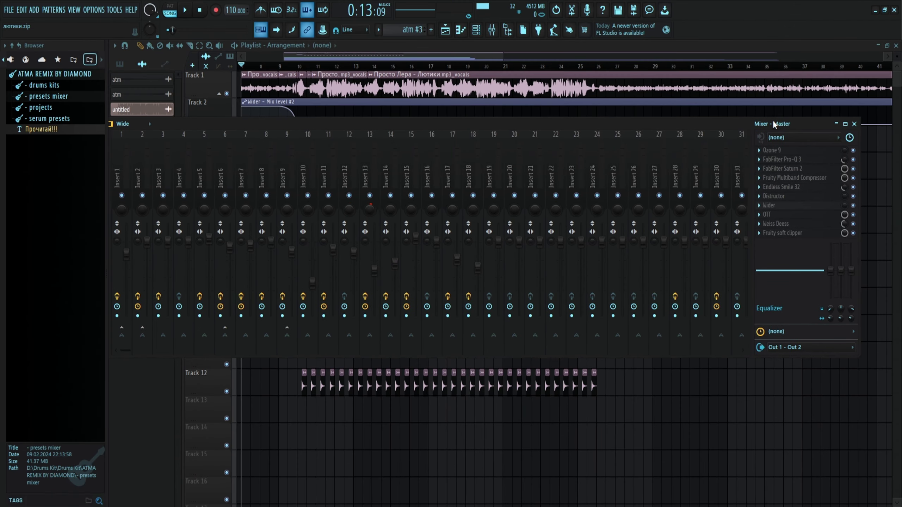
pyautogui.click(774, 206)
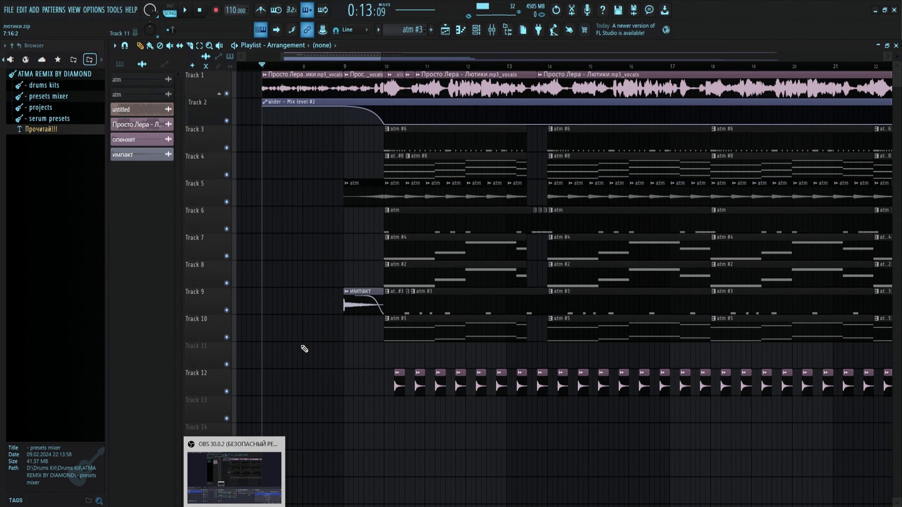
pyautogui.keyDown('ctrl'); pyautogui.scroll(-3, 308, 277); pyautogui.keyUp('ctrl')
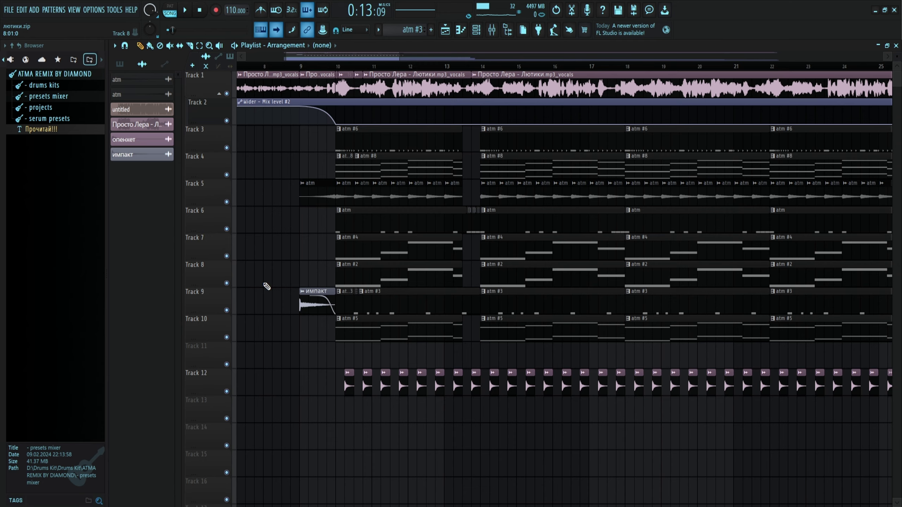
pyautogui.scroll(-4, 316, 295)
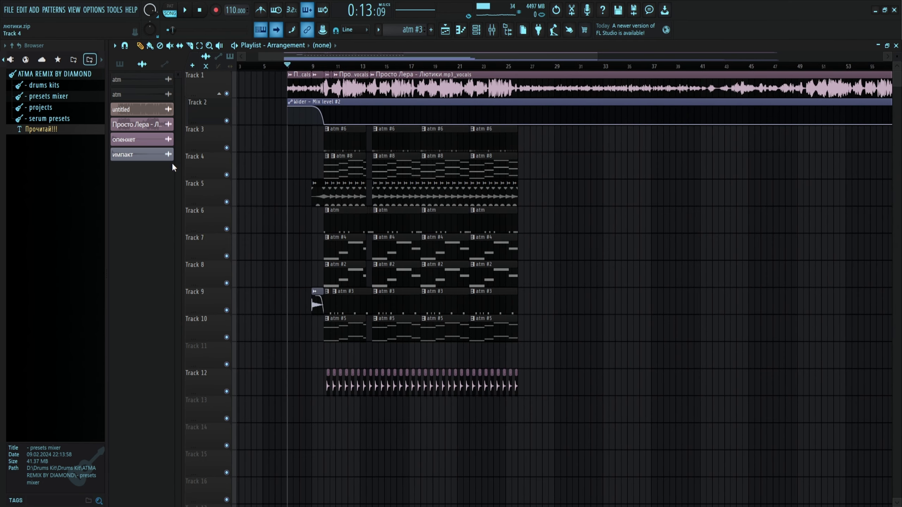
pyautogui.scroll(4, 287, 65)
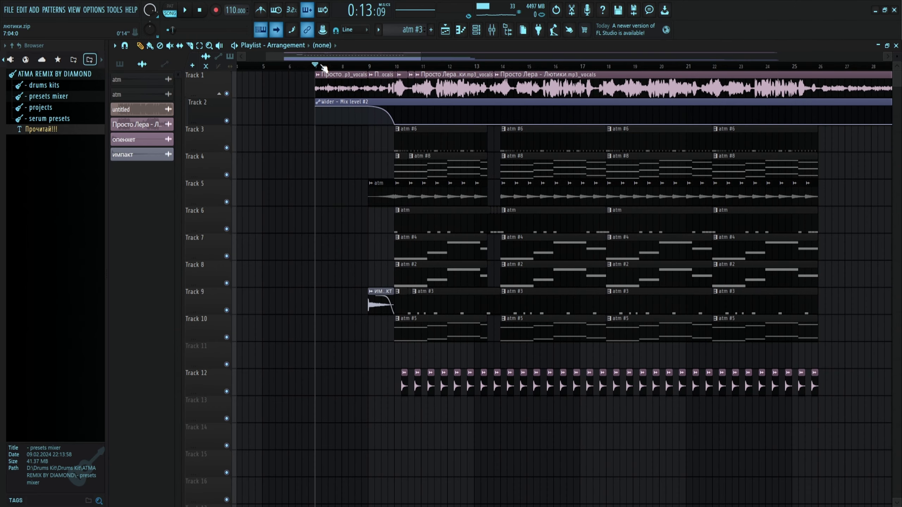